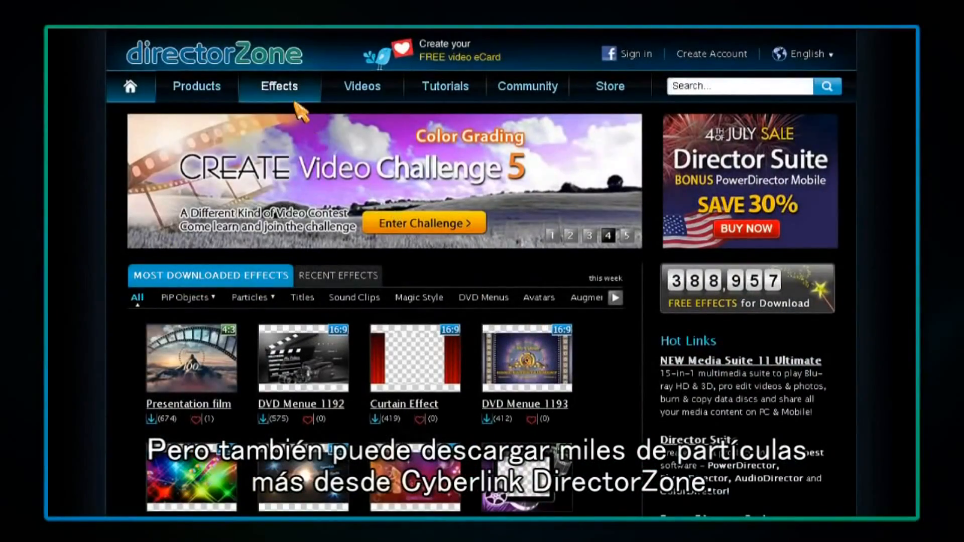
# - Try to download the "(cp) Curtains Open" particle from the DirectorZone video editing particle effects
pyautogui.moveTo(292, 99)
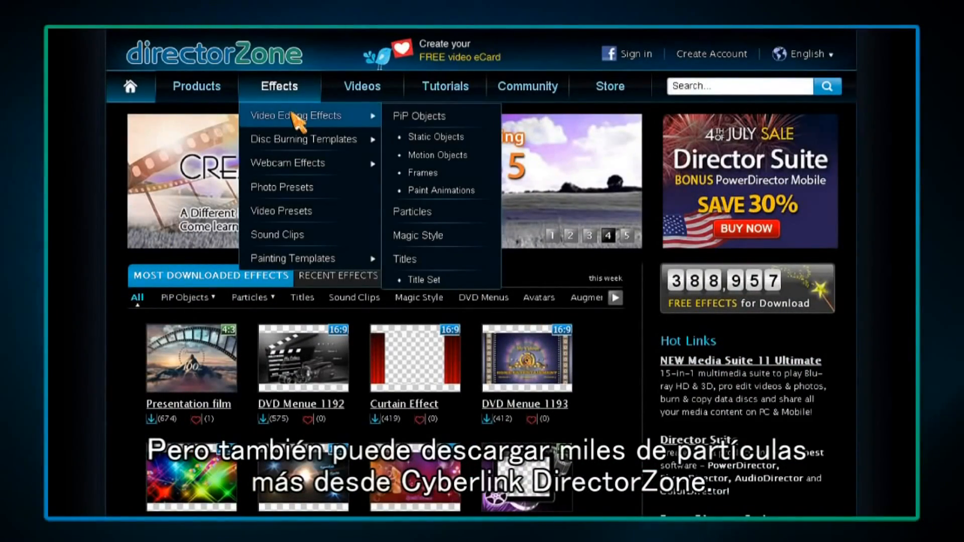
pyautogui.click(454, 213)
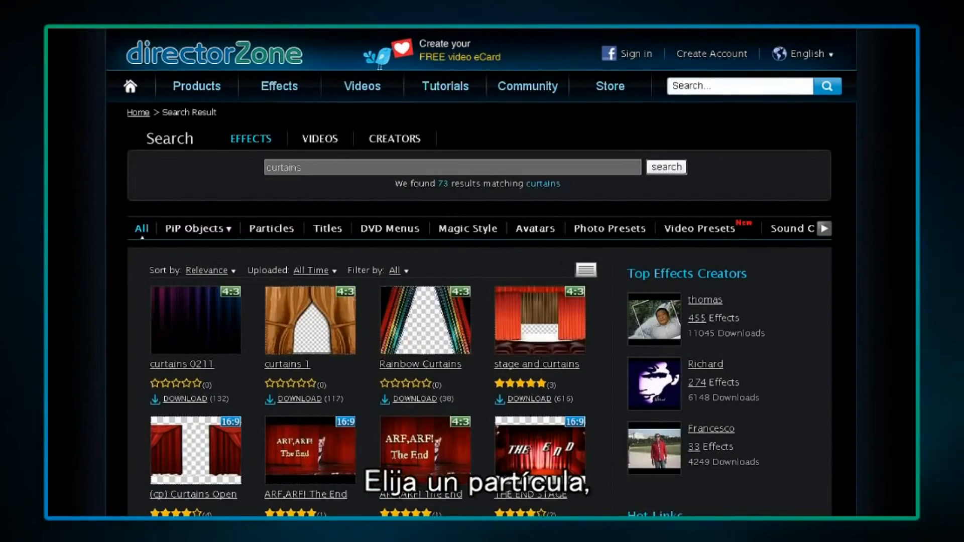
pyautogui.click(201, 442)
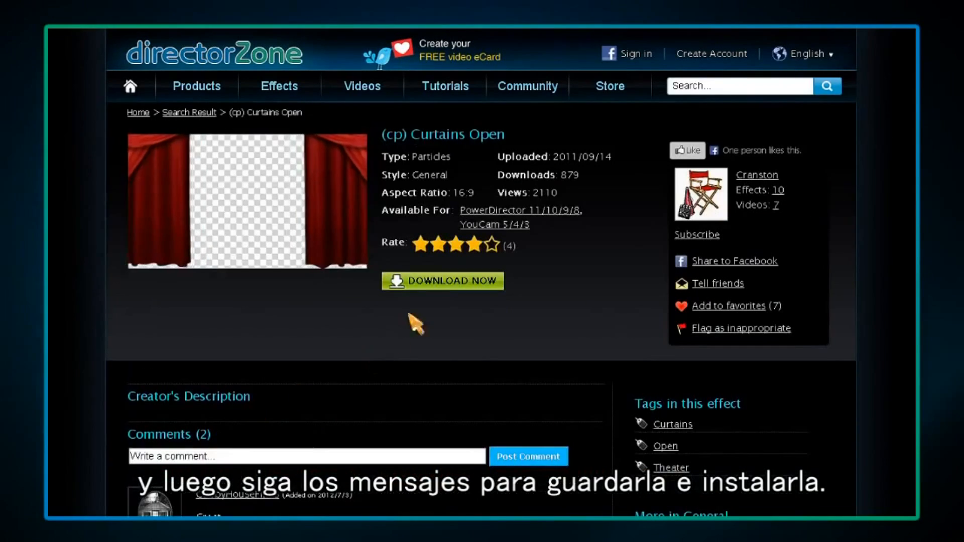
pyautogui.click(439, 285)
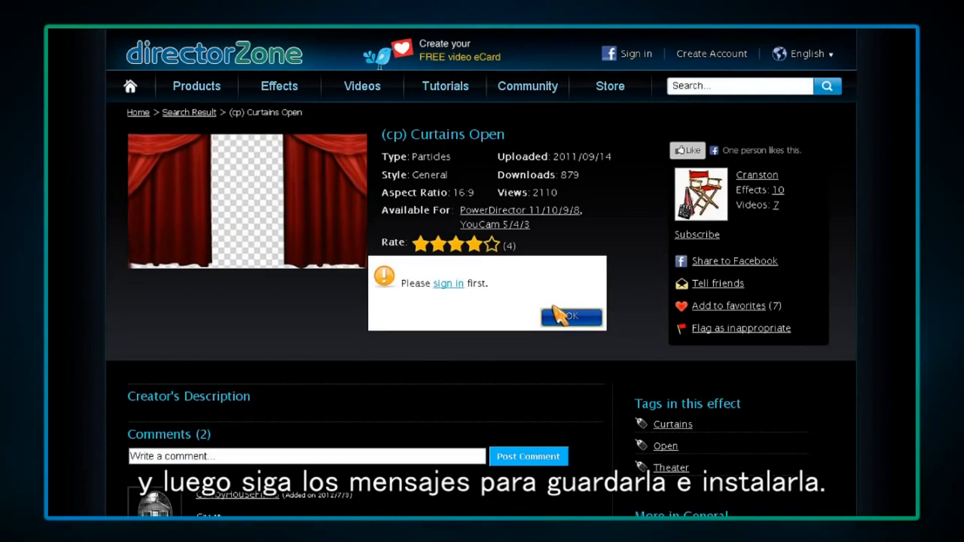
pyautogui.click(560, 316)
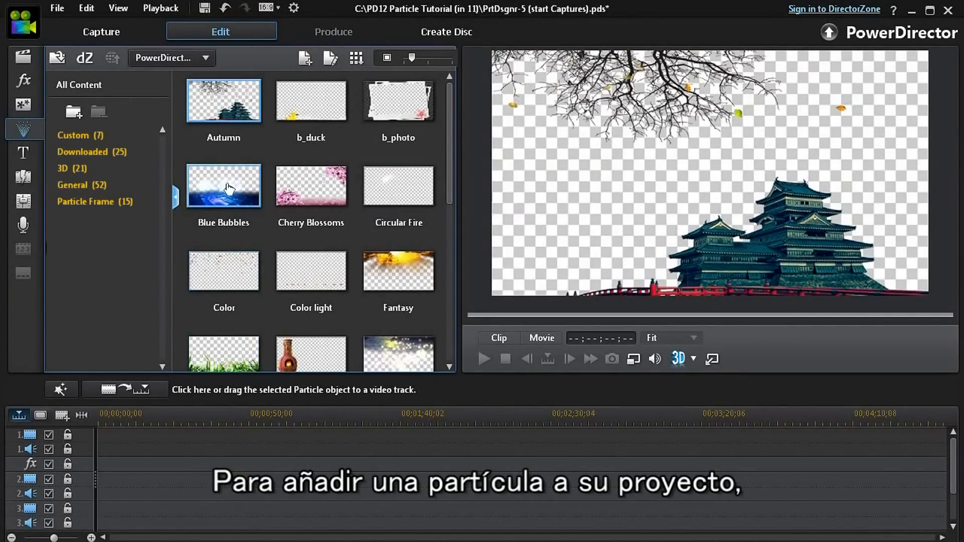
# - Switch to PowerDirector, add the Blue Bubbles particle at the start of track 2 and open it in the Particle Designer
pyautogui.moveTo(229, 188); pyautogui.dragTo(99, 486)
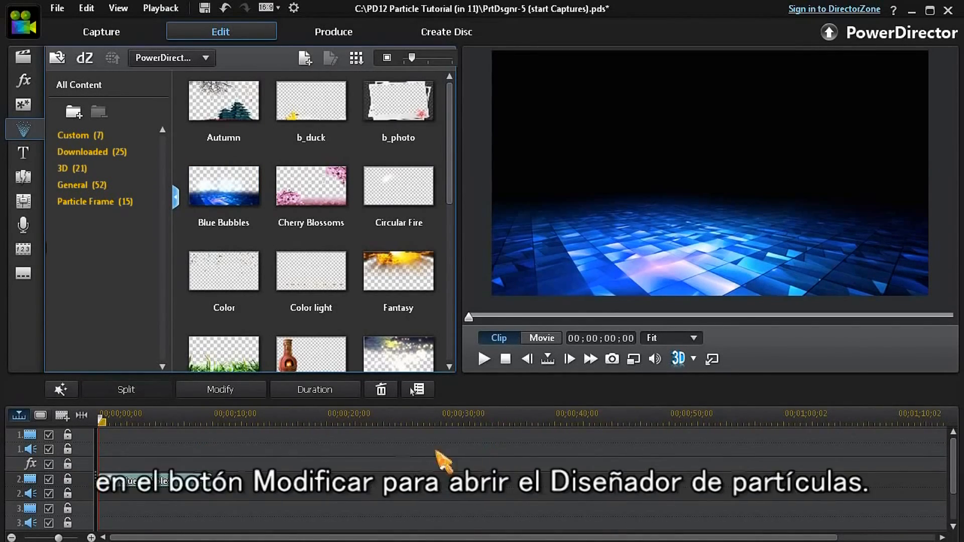
pyautogui.click(264, 400)
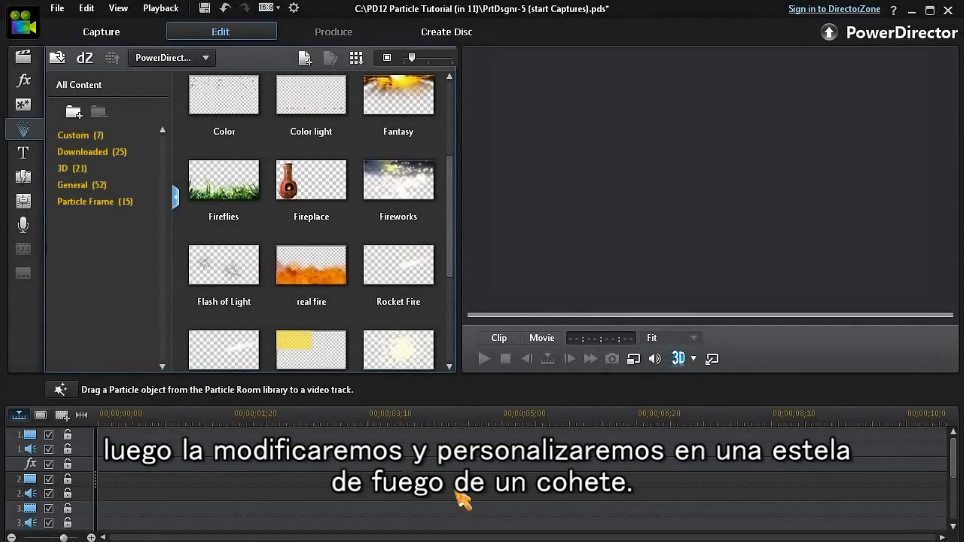
# - Place the Fireplace particle at the start of track 2 and delete its Background object in the Particle Designer
pyautogui.moveTo(304, 209); pyautogui.dragTo(96, 486)
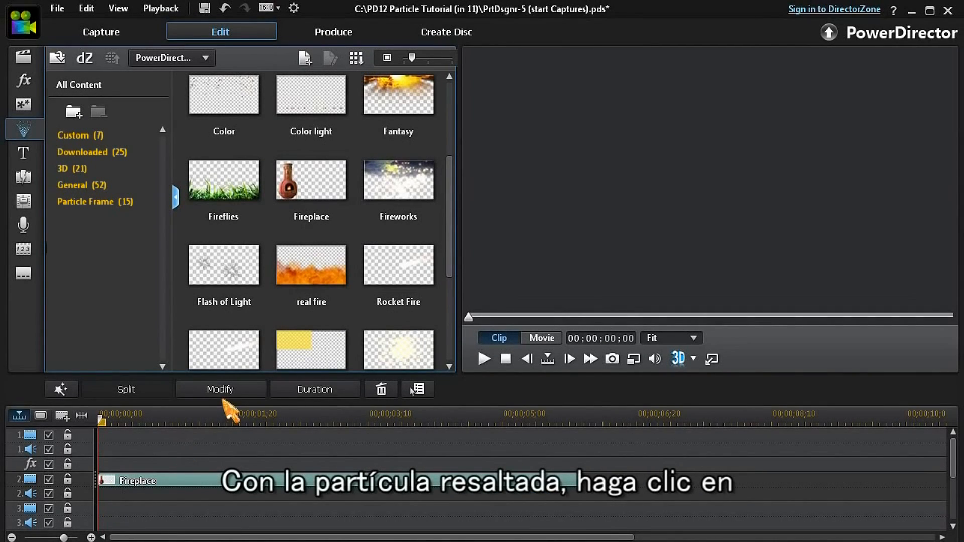
pyautogui.click(221, 391)
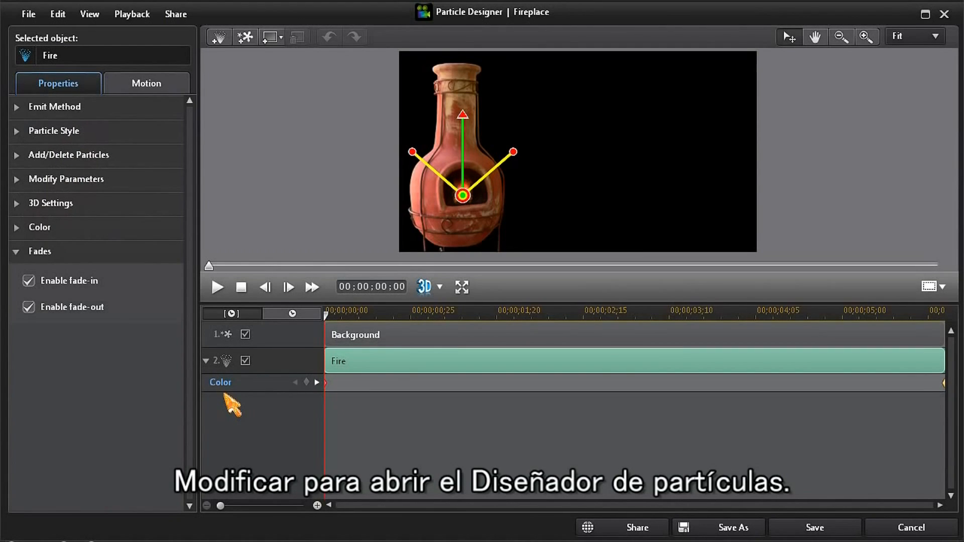
pyautogui.rightClick(478, 335)
pyautogui.click(517, 339)
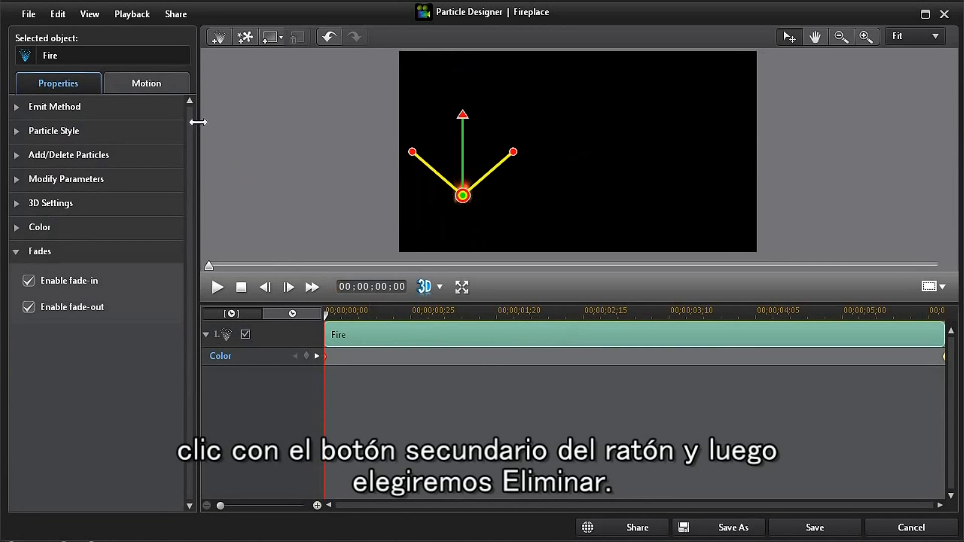
# - Apply the straight right-to-left motion path to the Fire particle and remove its two middle motion keyframes
pyautogui.click(174, 88)
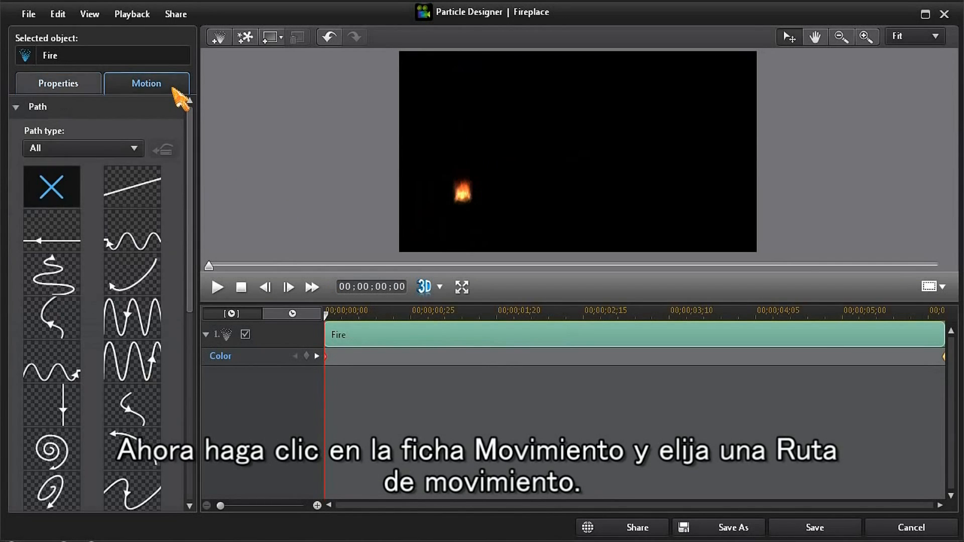
pyautogui.click(69, 229)
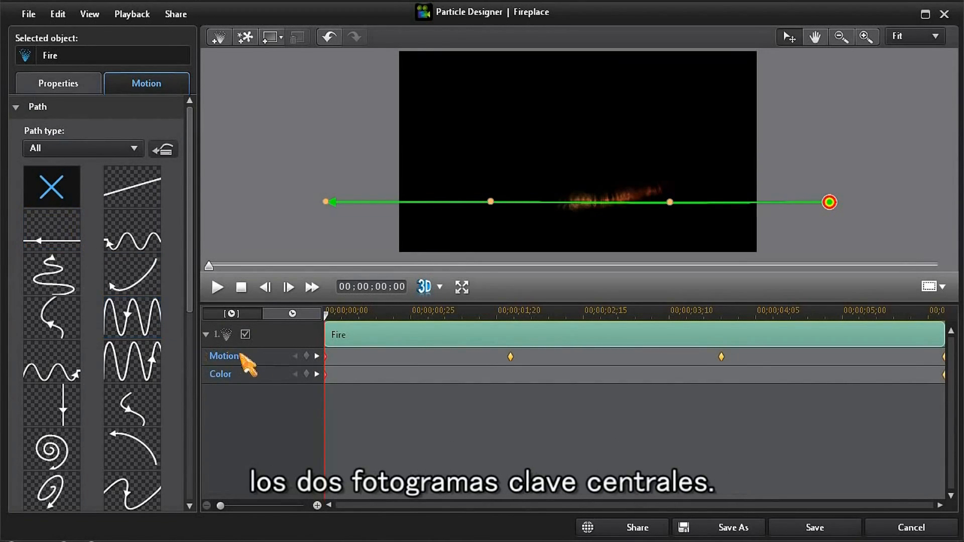
pyautogui.click(317, 356)
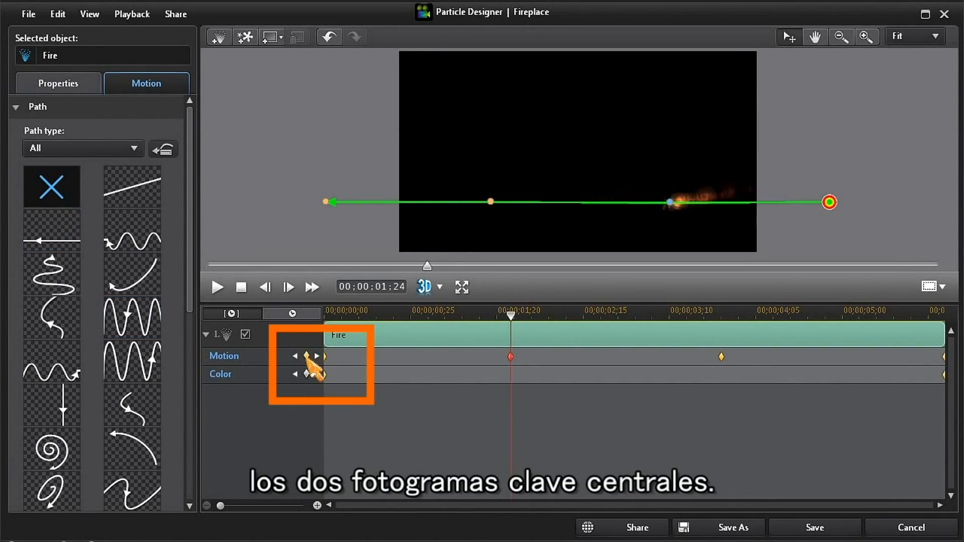
pyautogui.click(317, 356)
pyautogui.click(306, 356)
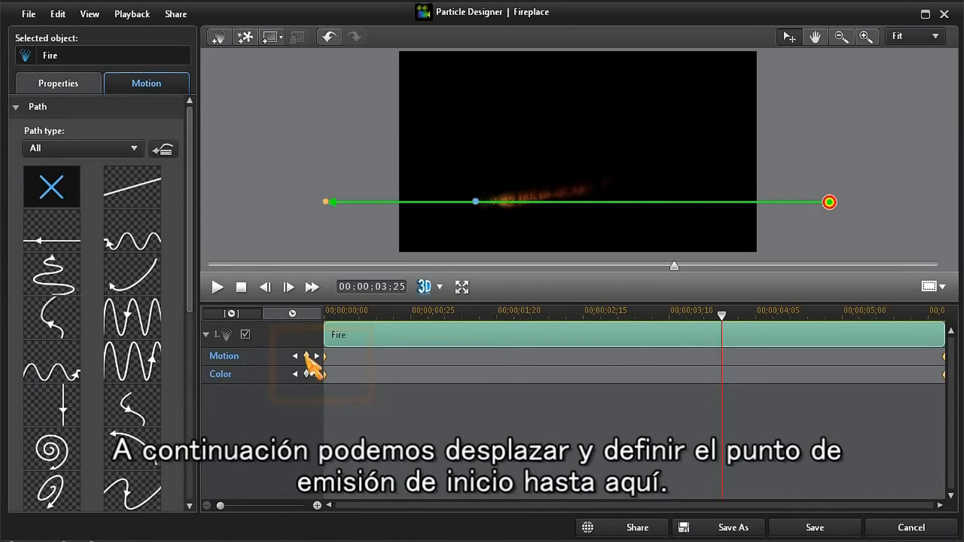
# - Raise the motion path's start point toward the frame's upper edge, lower its end point at the last keyframe, and preview the motion
pyautogui.click(242, 288)
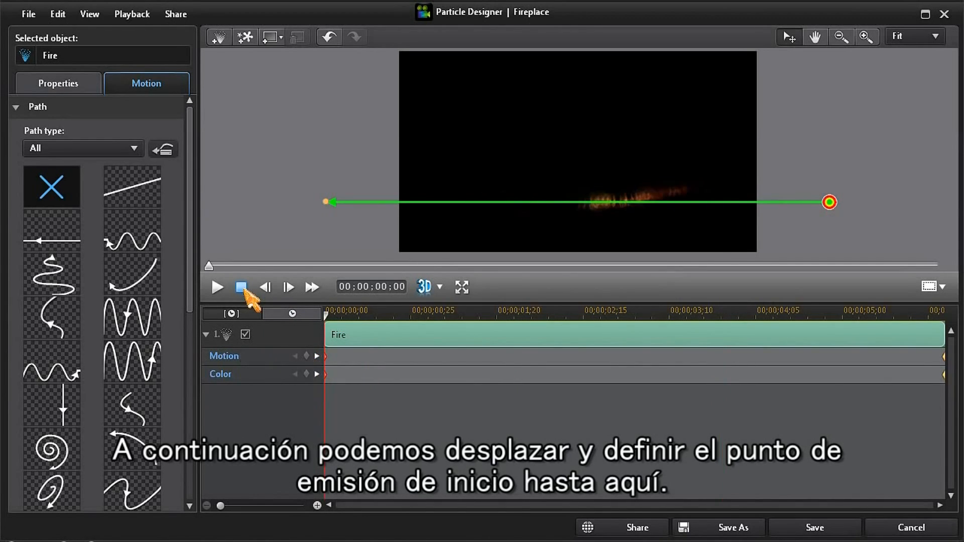
pyautogui.moveTo(830, 203); pyautogui.dragTo(833, 101)
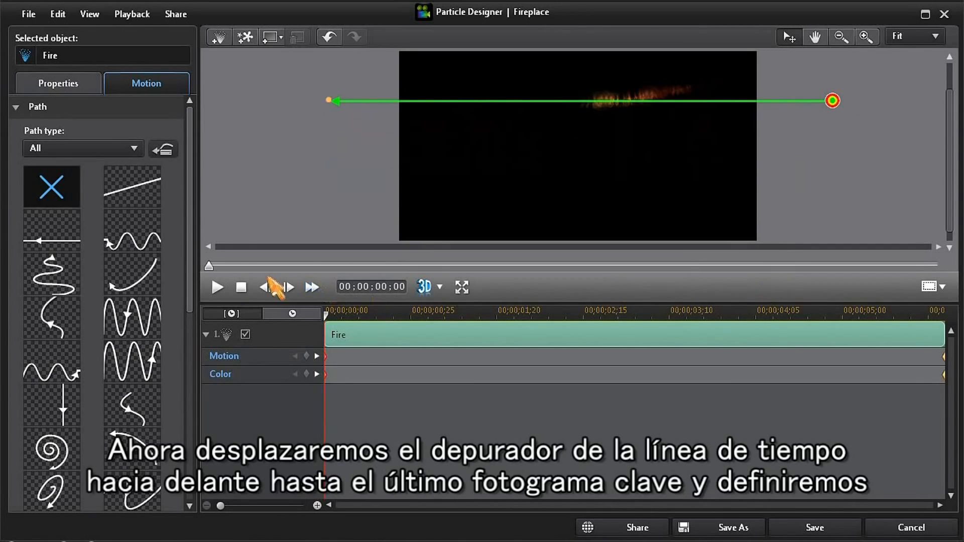
pyautogui.moveTo(213, 271); pyautogui.dragTo(939, 274)
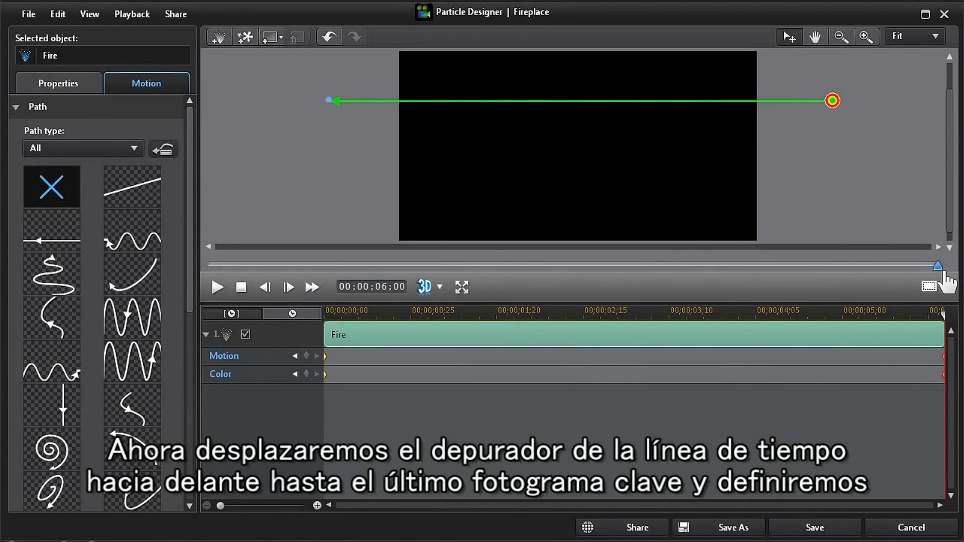
pyautogui.moveTo(329, 101); pyautogui.dragTo(324, 209)
pyautogui.click(217, 286)
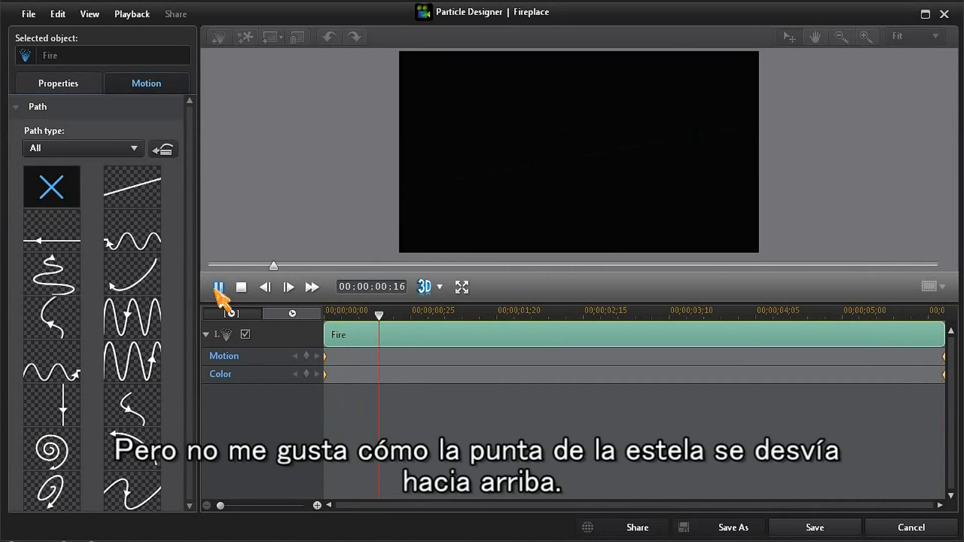
pyautogui.click(241, 288)
# - Set the Fire particle's Gravity parameter to 0 and refresh the preview from the start
pyautogui.click(73, 86)
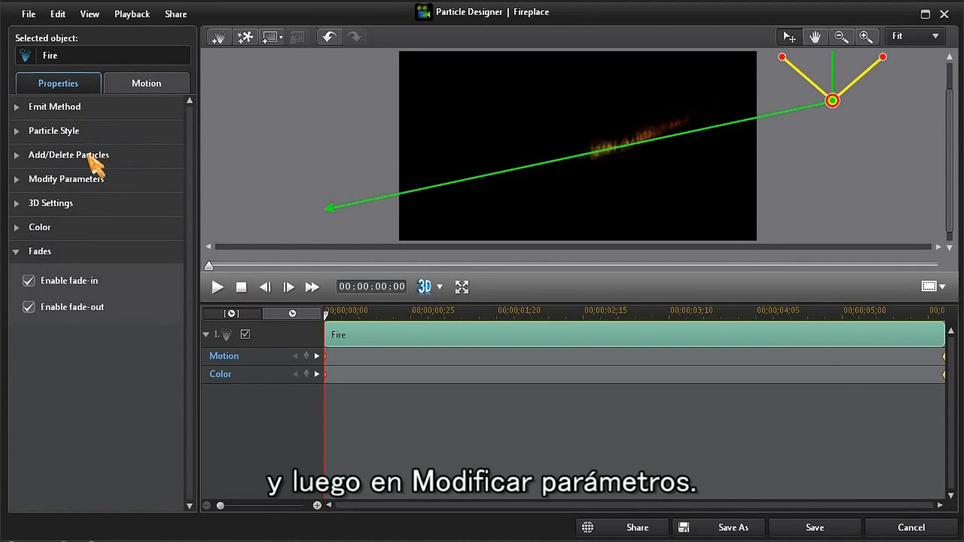
pyautogui.click(98, 181)
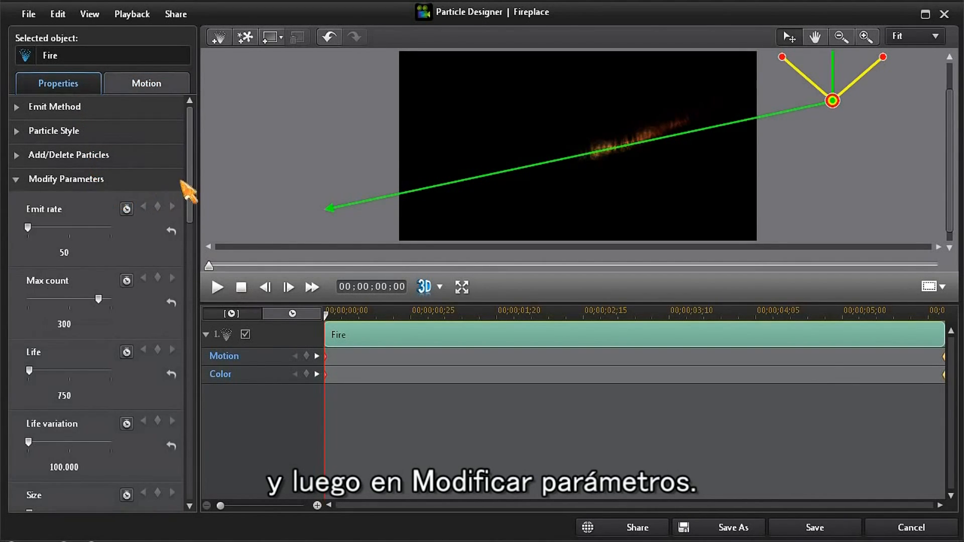
pyautogui.moveTo(189, 189); pyautogui.dragTo(178, 434)
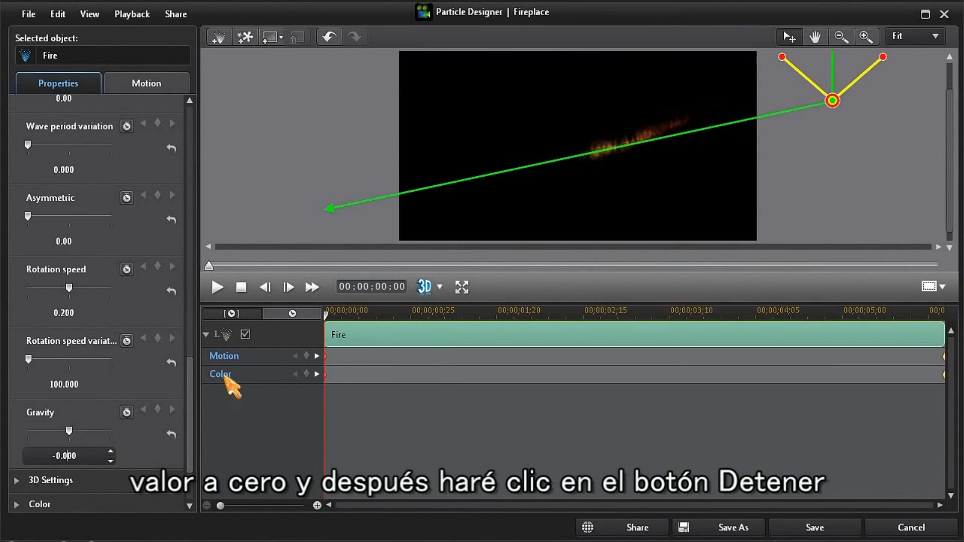
pyautogui.click(240, 293)
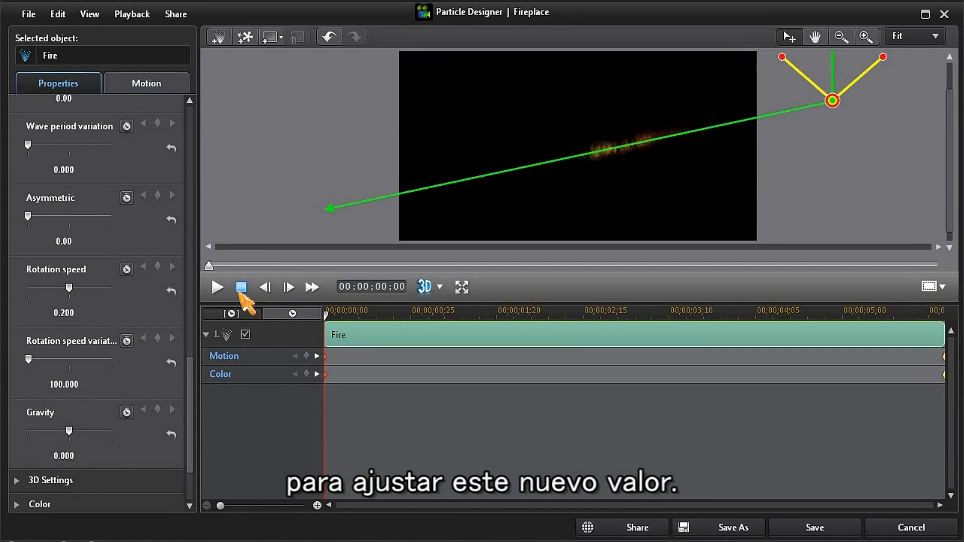
# - Change the Fire particle's colour at the first keyframe to light yellow (red 255, green 255, blue 128)
pyautogui.moveTo(190, 377); pyautogui.dragTo(190, 405)
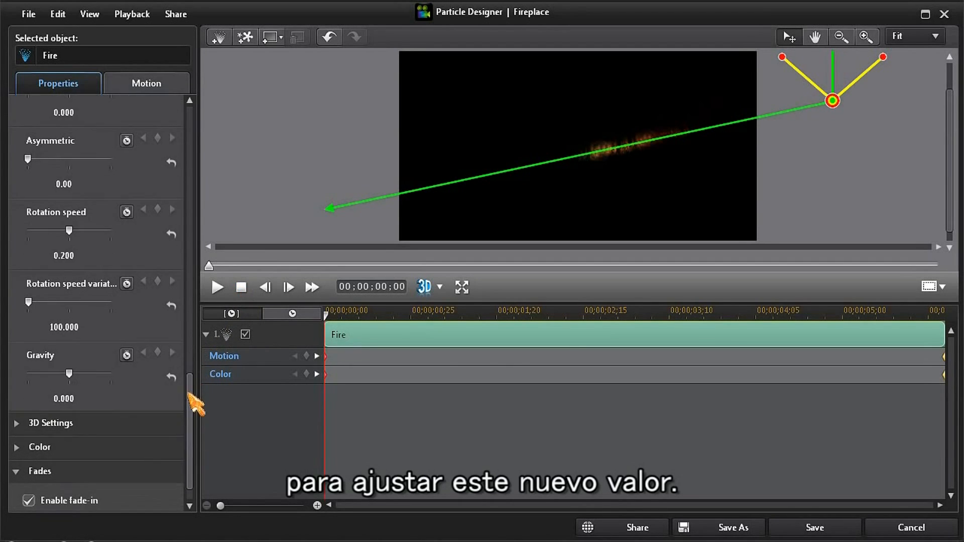
pyautogui.click(126, 448)
pyautogui.click(68, 428)
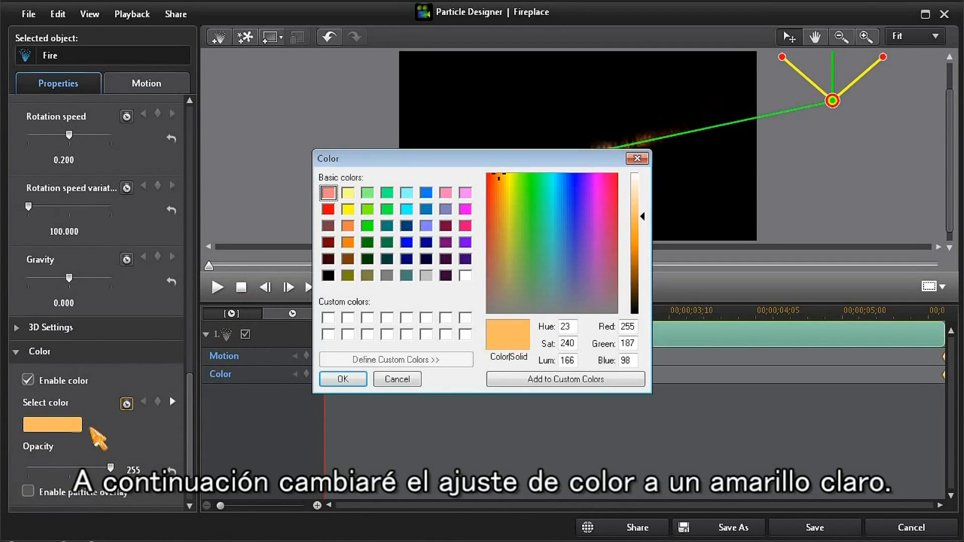
pyautogui.click(348, 193)
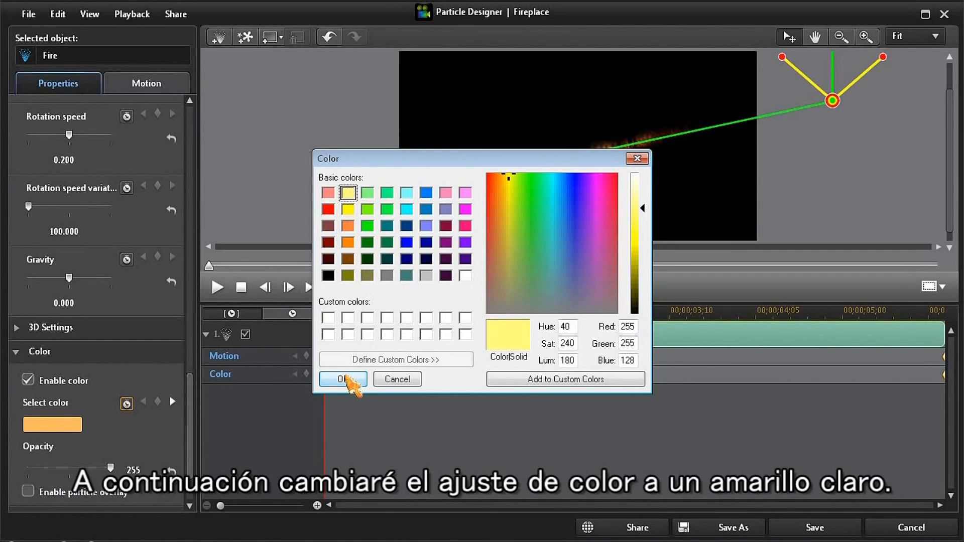
pyautogui.click(345, 379)
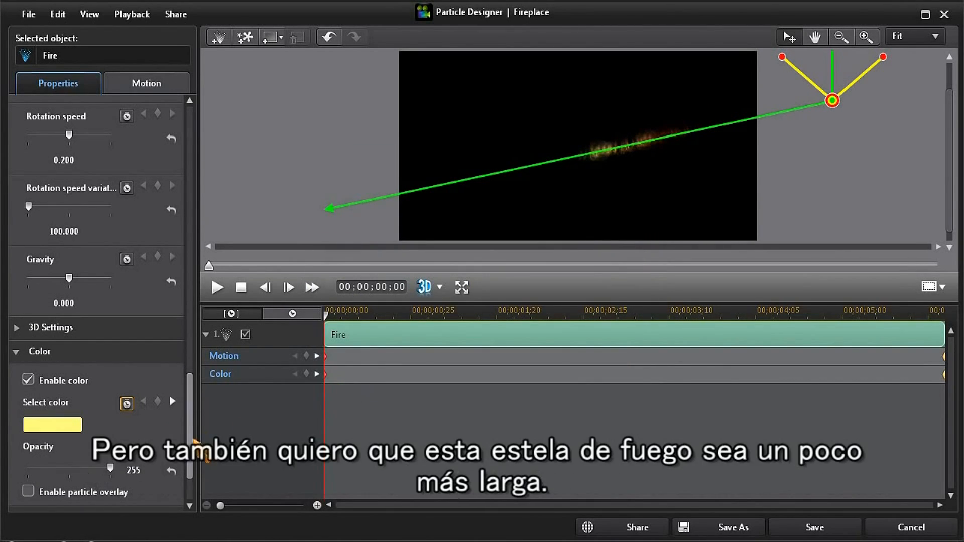
# - Set the Fire particle's Life parameter to 1500 to lengthen the fire trail
pyautogui.moveTo(191, 441); pyautogui.dragTo(192, 181)
pyautogui.click(64, 396)
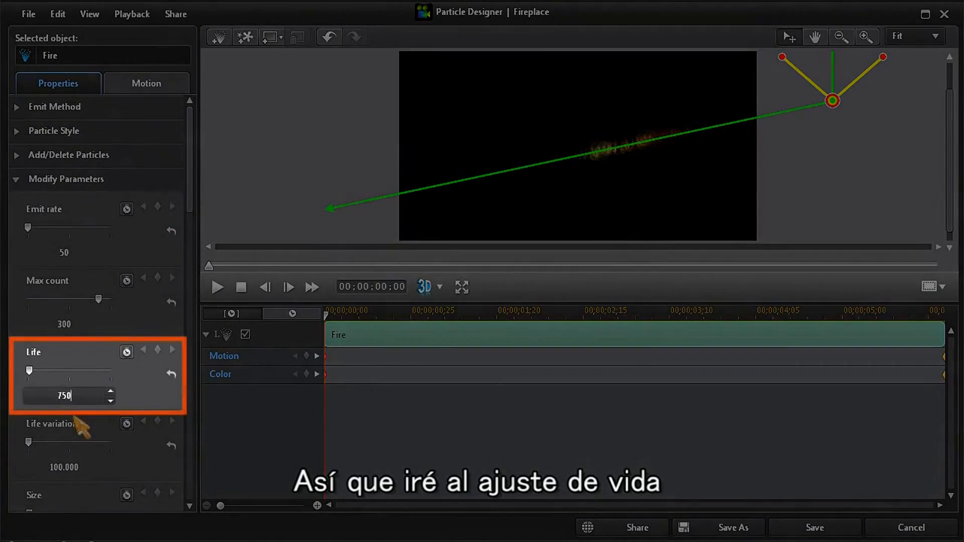
pyautogui.press('BackSpace')
pyautogui.press('BackSpace')
pyautogui.press('BackSpace')
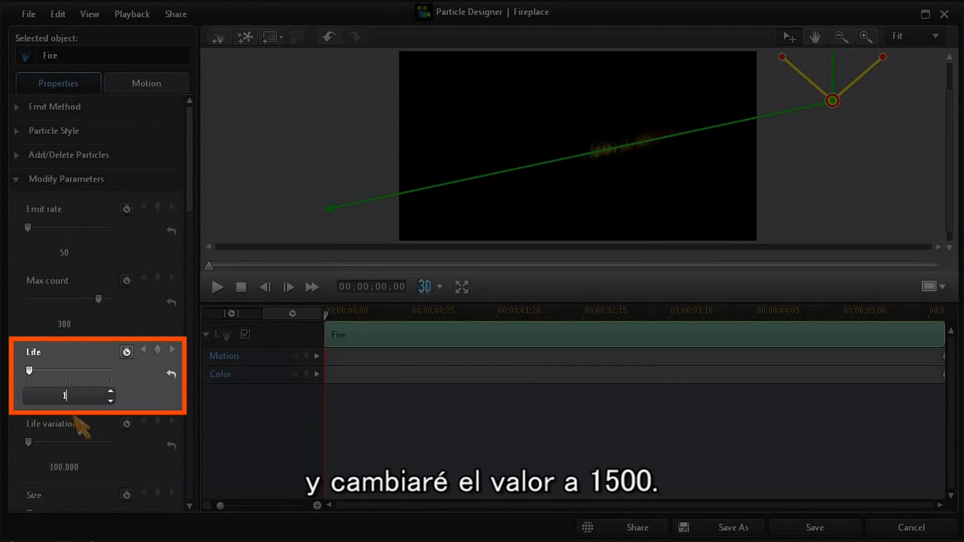
pyautogui.write('1500')
pyautogui.press('Return')
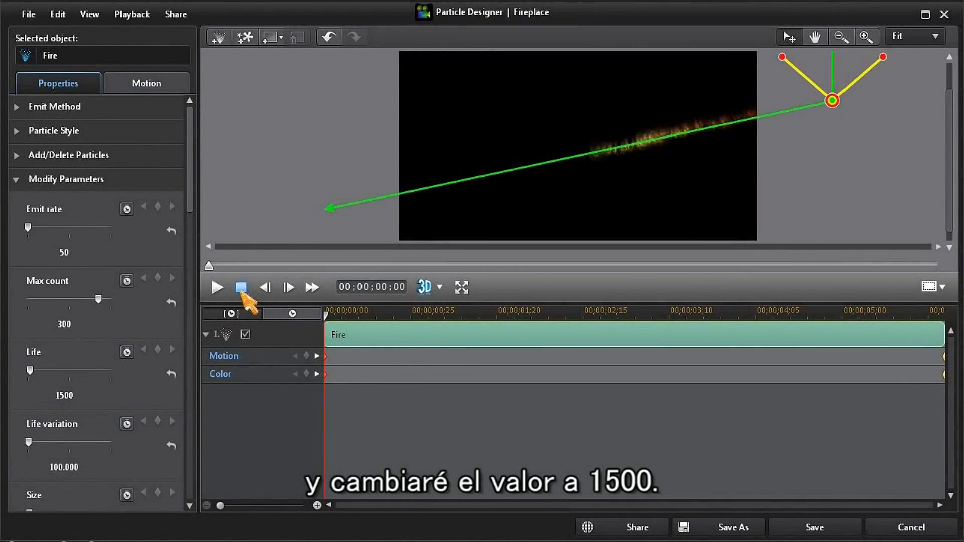
# - Set the Fire particle's Size parameter to 5 and play the fire trail as a preview
pyautogui.moveTo(193, 209); pyautogui.dragTo(191, 232)
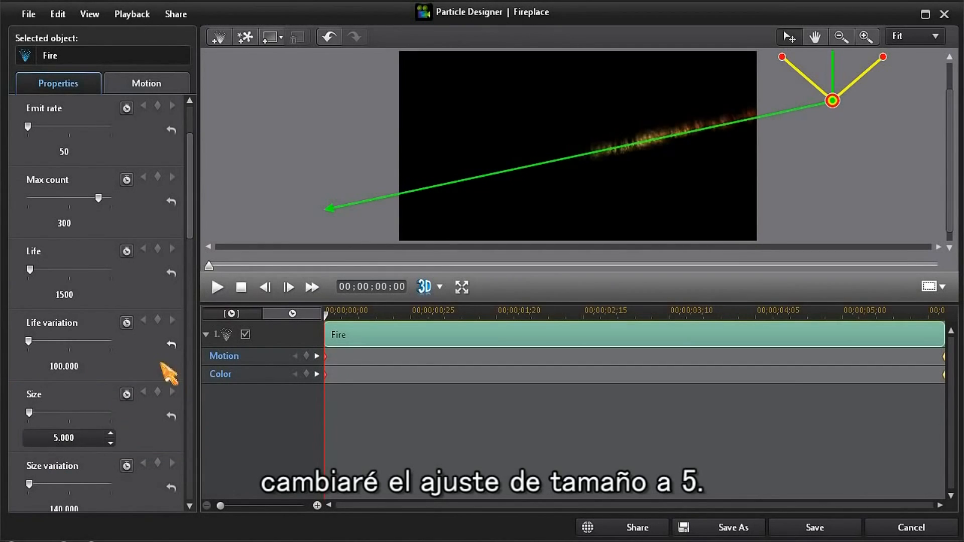
pyautogui.click(218, 287)
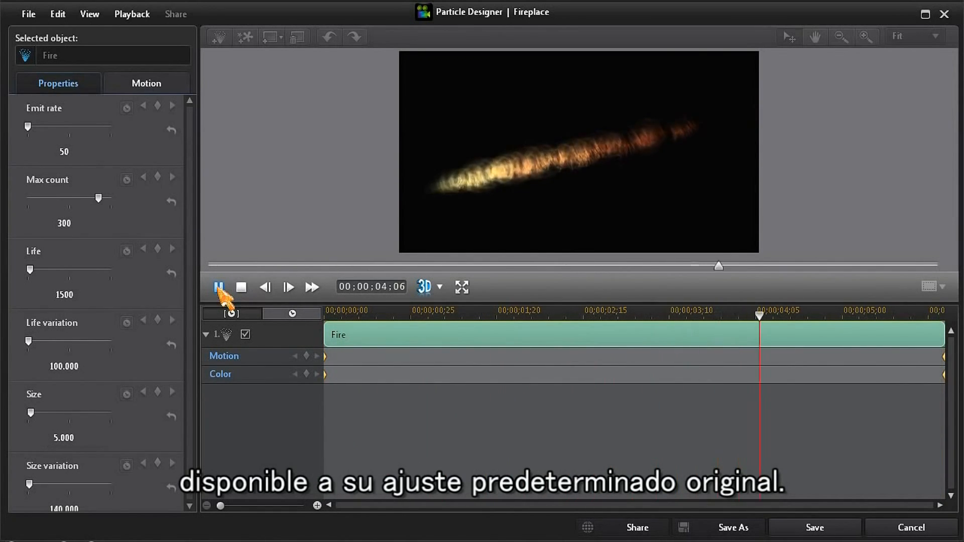
pyautogui.click(241, 288)
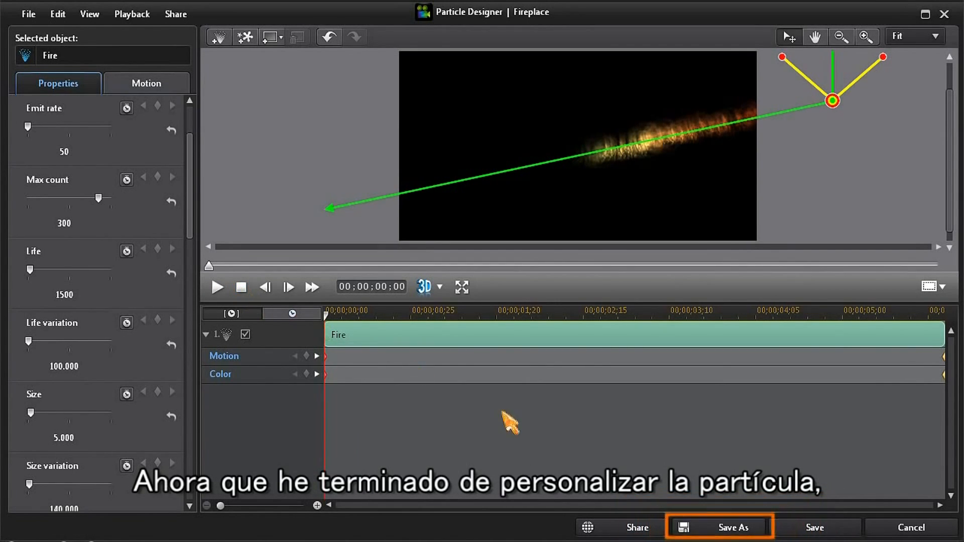
# - Save the customized particle as a new template named "CP FireTail (6sec)"
pyautogui.click(712, 535)
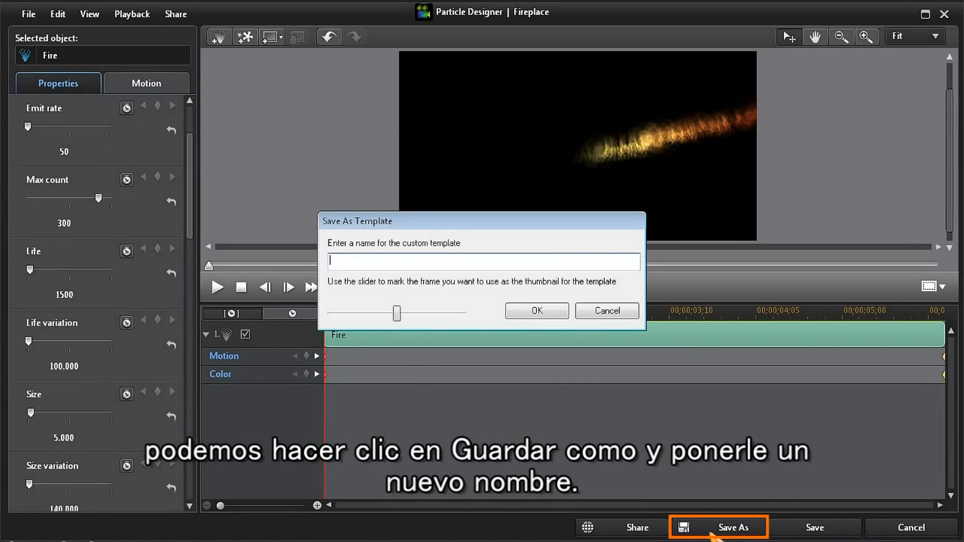
pyautogui.write('CP FireTail (6 sec)')
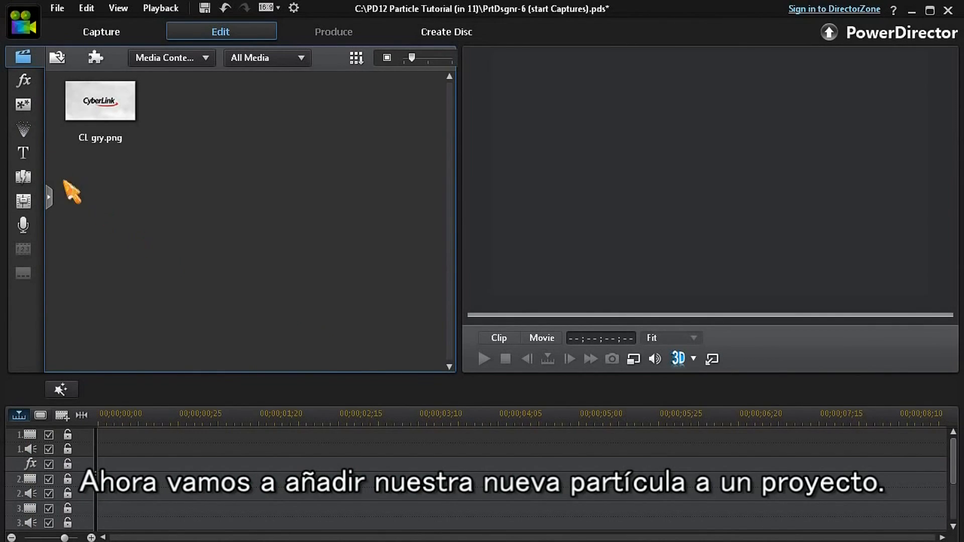
# - Place the CP Starfield (8sec) particle at the start of video track 1 and CP FireTail (6sec) about one second in on track 2
pyautogui.click(23, 129)
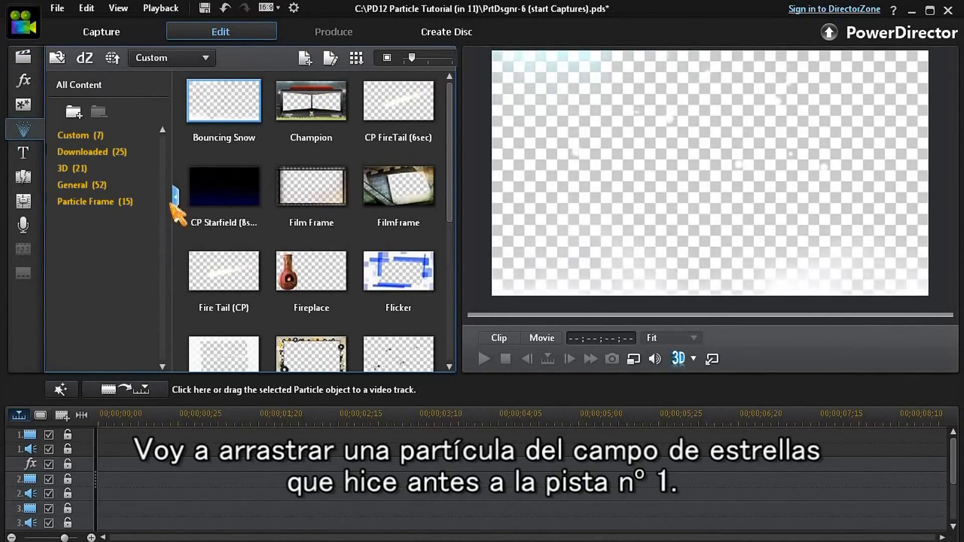
pyautogui.click(221, 187)
pyautogui.moveTo(221, 188); pyautogui.dragTo(94, 439)
pyautogui.moveTo(101, 441); pyautogui.dragTo(101, 442)
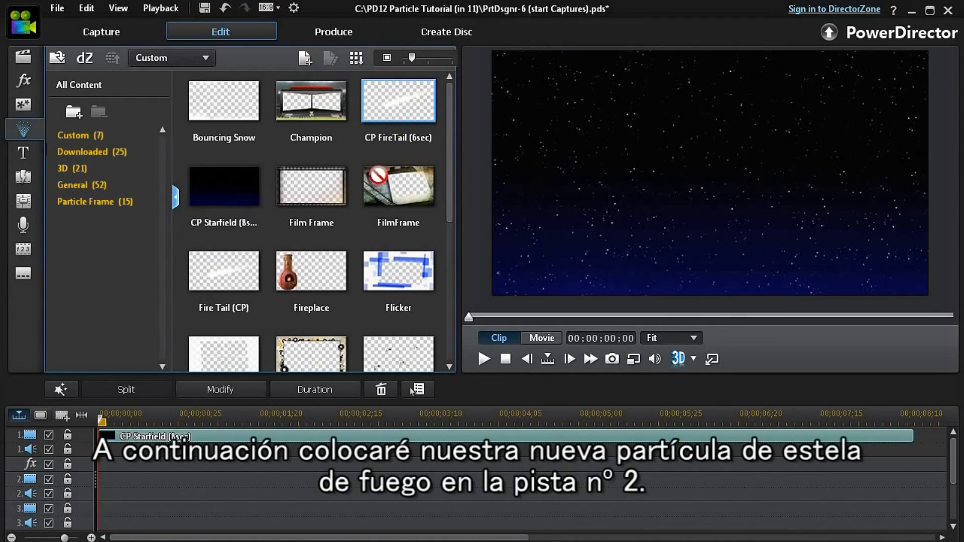
pyautogui.moveTo(249, 393); pyautogui.dragTo(199, 494)
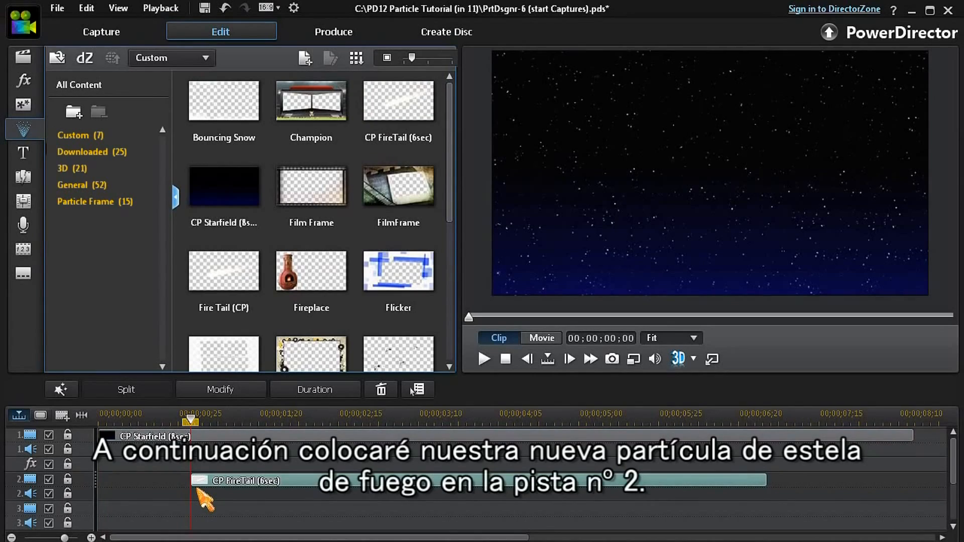
# - Place the CP Rocket (6sec) PiP object on video track 3, aligned with the start of the fire tail clip
pyautogui.click(25, 105)
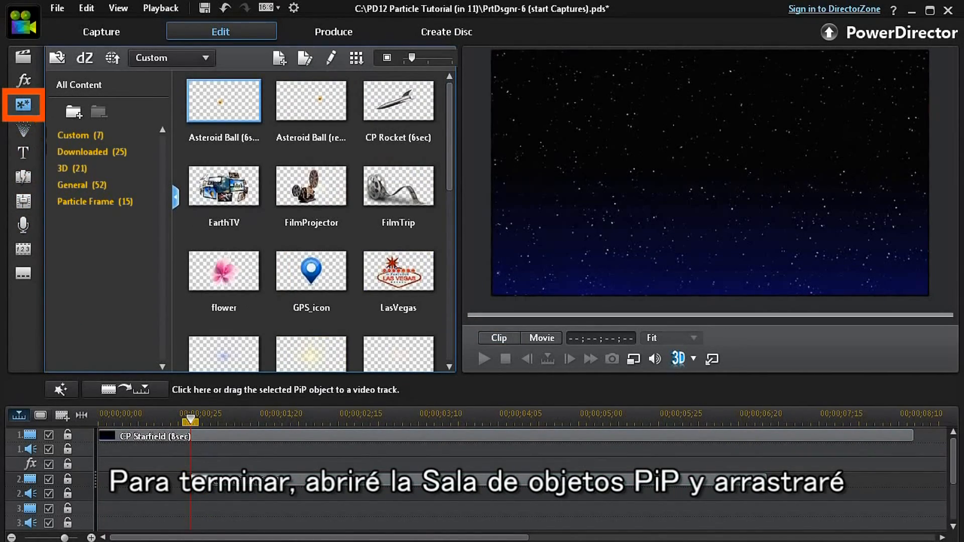
pyautogui.moveTo(400, 91); pyautogui.dragTo(389, 108)
pyautogui.moveTo(319, 382); pyautogui.dragTo(290, 509)
pyautogui.moveTo(205, 518); pyautogui.dragTo(204, 518)
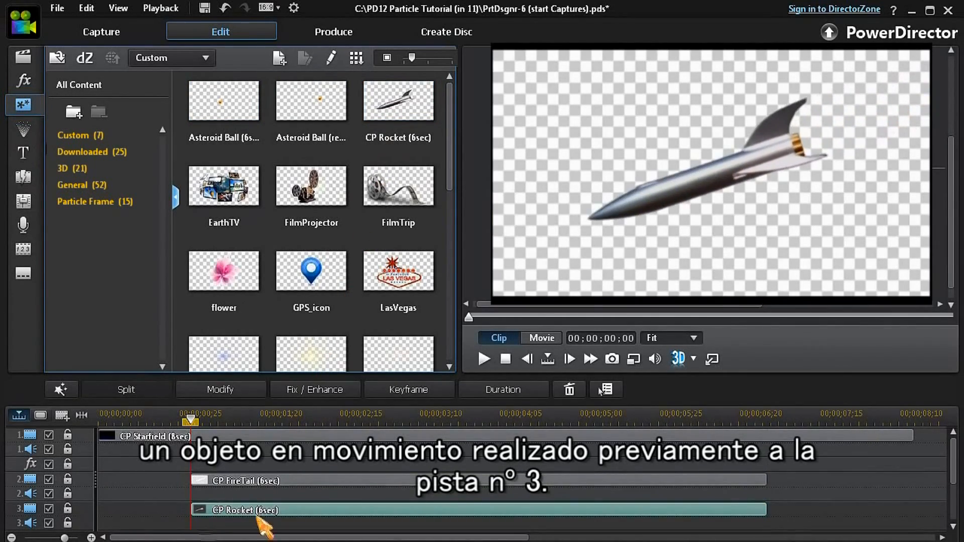
# - Play the whole layered space sequence from the beginning in Movie mode
pyautogui.click(540, 338)
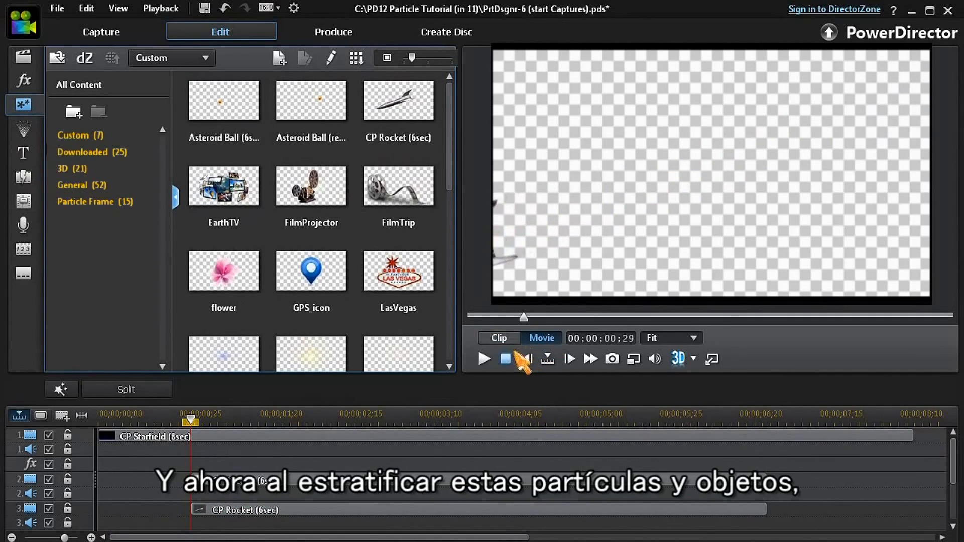
pyautogui.click(505, 359)
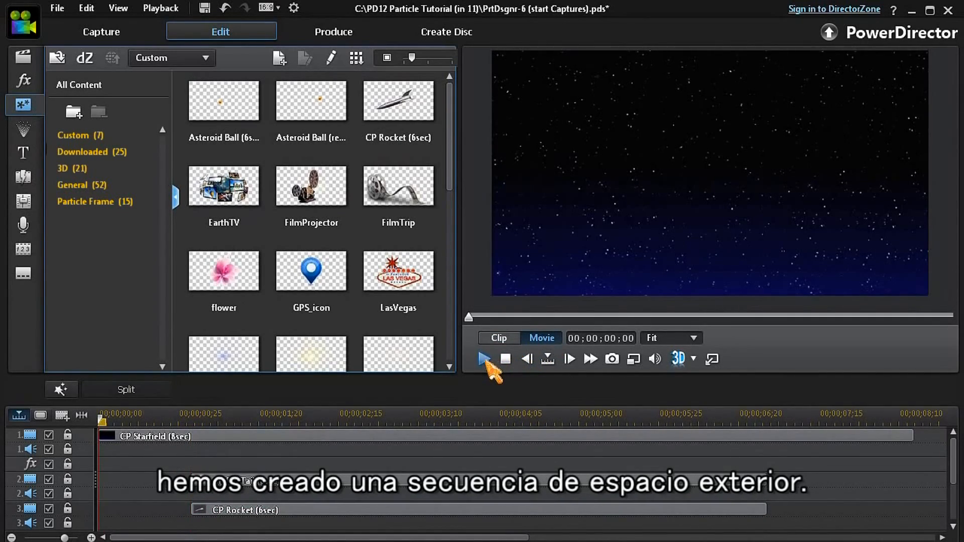
pyautogui.click(484, 360)
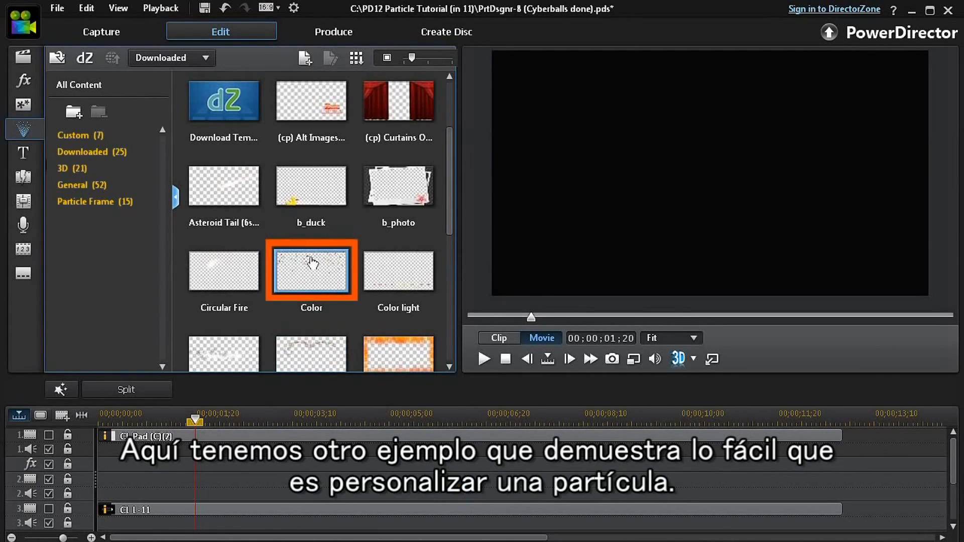
# - Add the downloaded Color particle to video track 2 and open it in the Particle Designer
pyautogui.moveTo(310, 287); pyautogui.dragTo(219, 478)
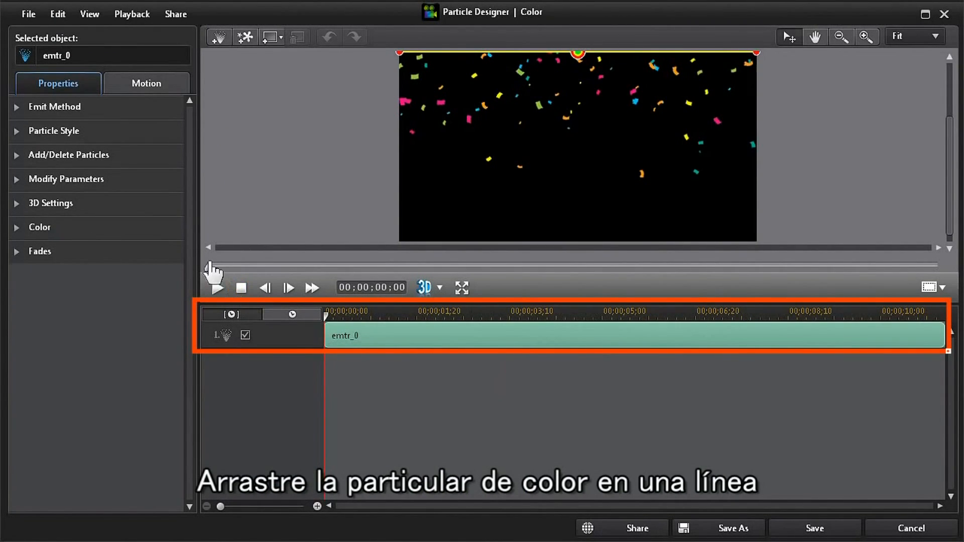
# - Add six custom ball images (blue, orange, green, yellow, magenta and red) to the Color particle
pyautogui.click(69, 154)
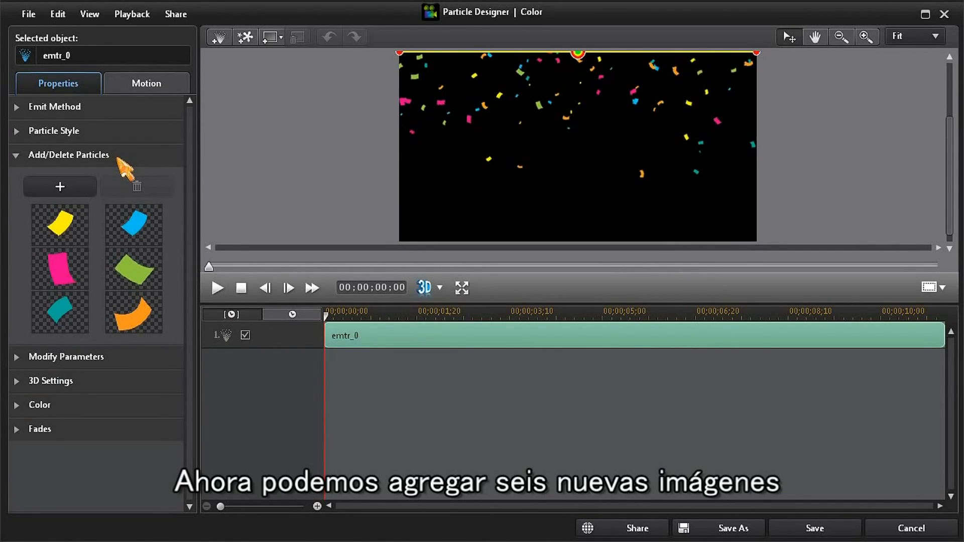
pyautogui.click(79, 191)
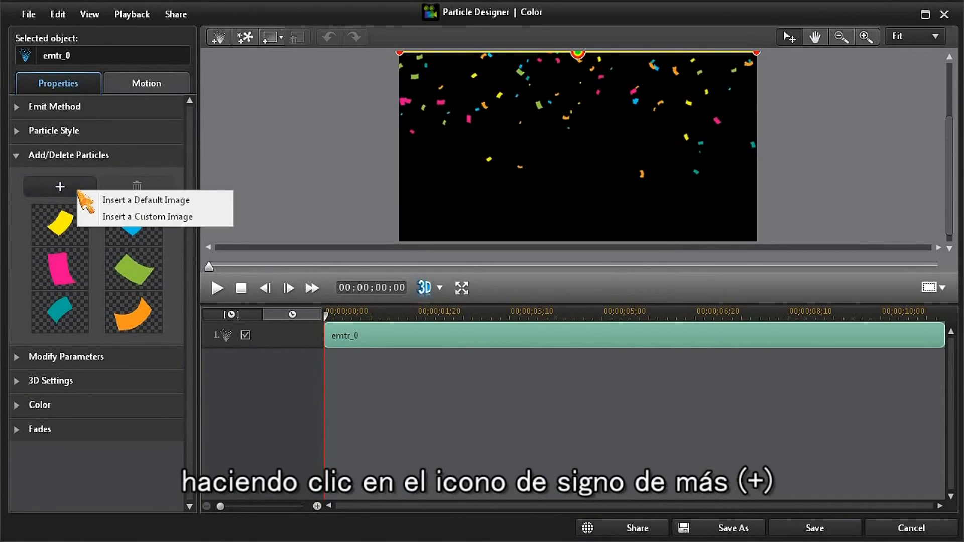
pyautogui.click(106, 216)
pyautogui.click(410, 196)
pyautogui.doubleClick(407, 195)
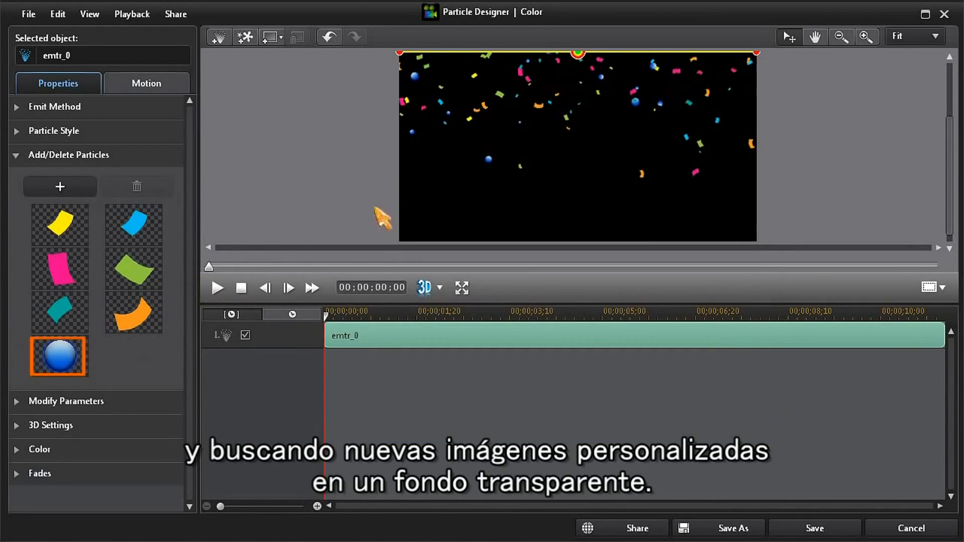
pyautogui.click(75, 190)
pyautogui.click(108, 217)
pyautogui.doubleClick(525, 185)
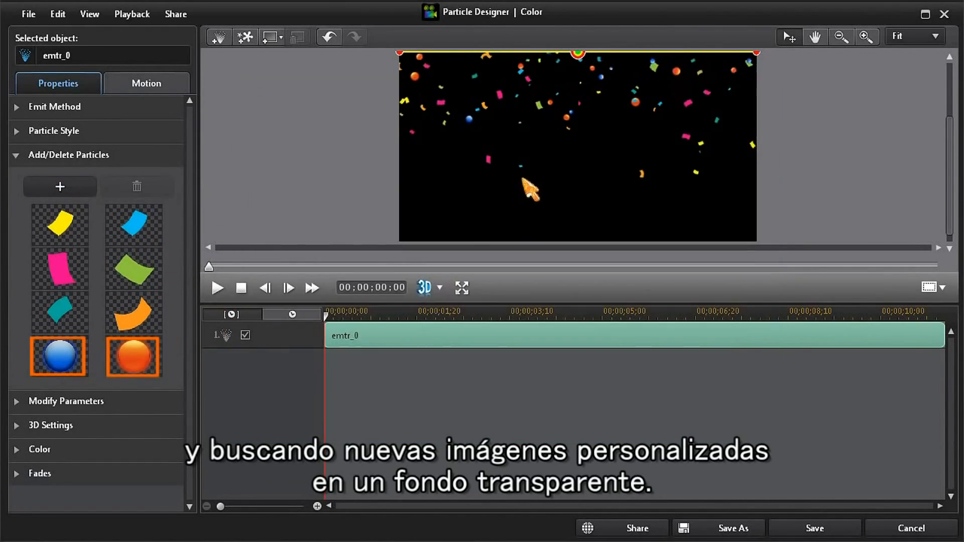
pyautogui.click(75, 191)
pyautogui.click(108, 217)
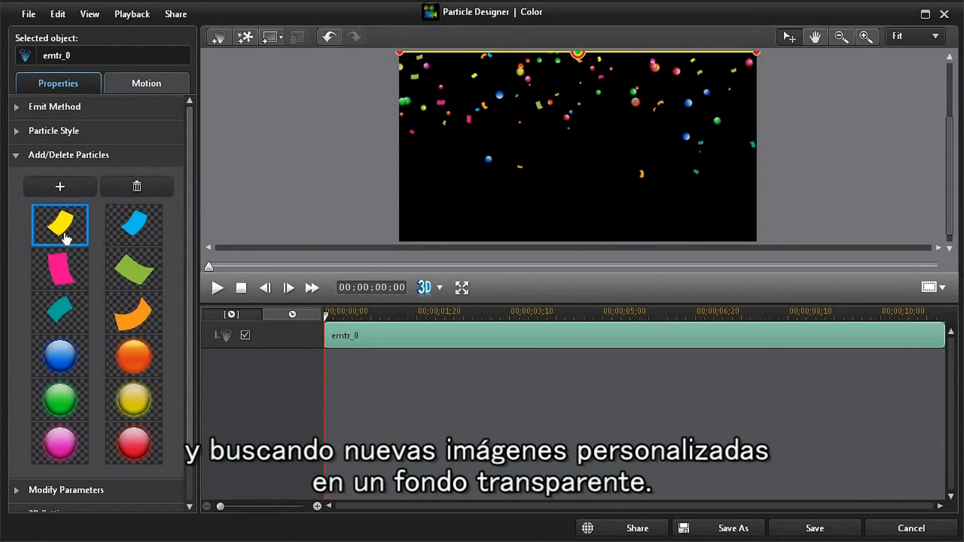
# - Delete the six original confetti images from the particle and preview the falling balls
pyautogui.keyDown('shift'); pyautogui.click(135, 312); pyautogui.keyUp('shift')
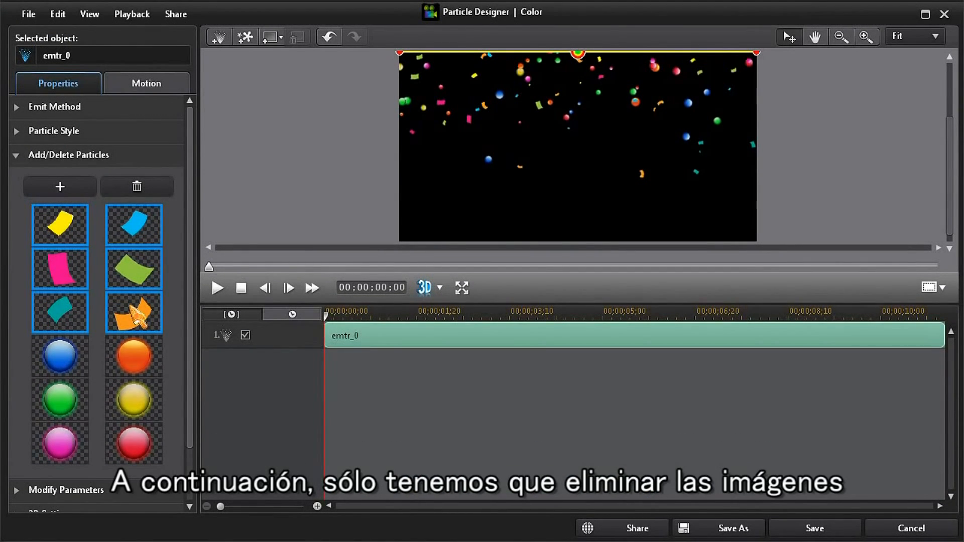
pyautogui.click(136, 187)
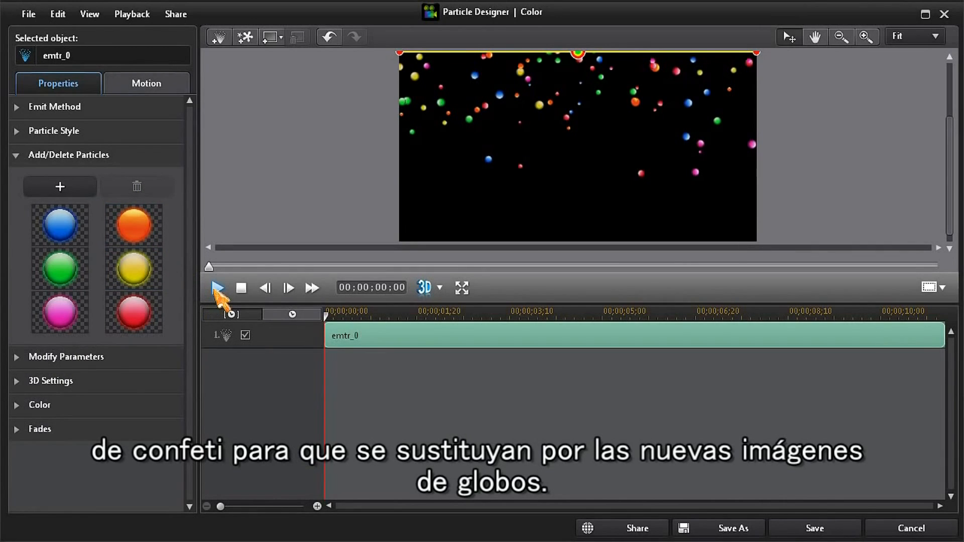
pyautogui.click(217, 289)
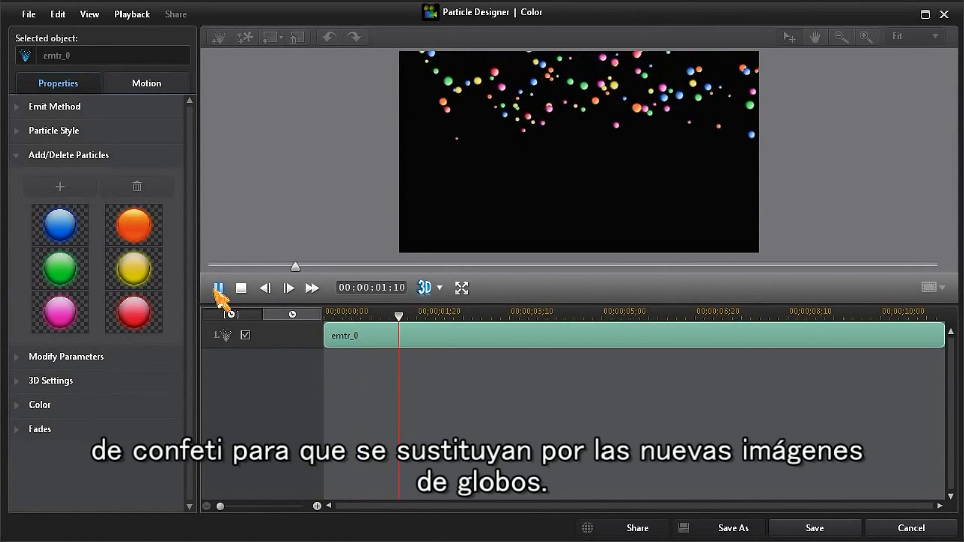
pyautogui.click(241, 289)
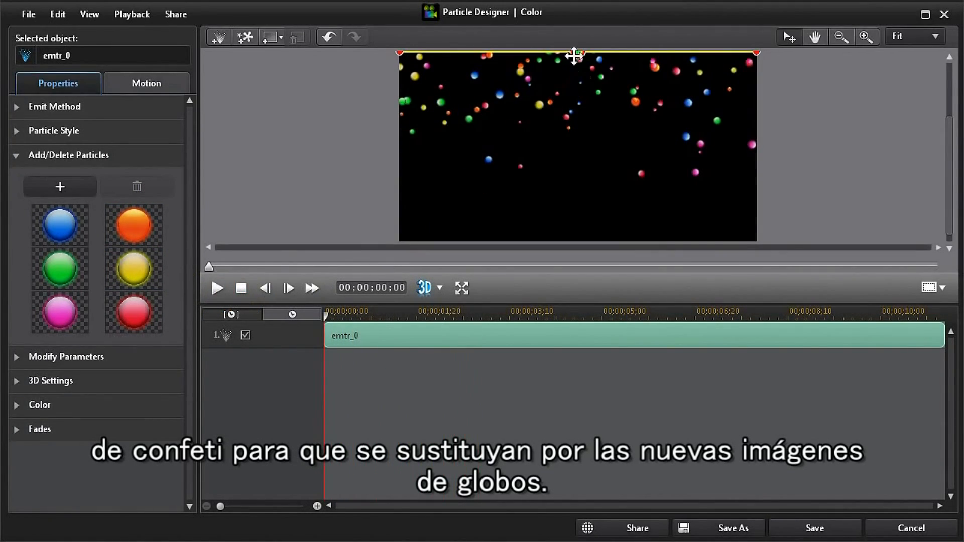
# - Move the emitter line to the middle of the frame, then shorten and tilt it down towards the right
pyautogui.click(576, 80)
pyautogui.moveTo(575, 85); pyautogui.dragTo(577, 146)
pyautogui.moveTo(401, 146); pyautogui.dragTo(447, 95)
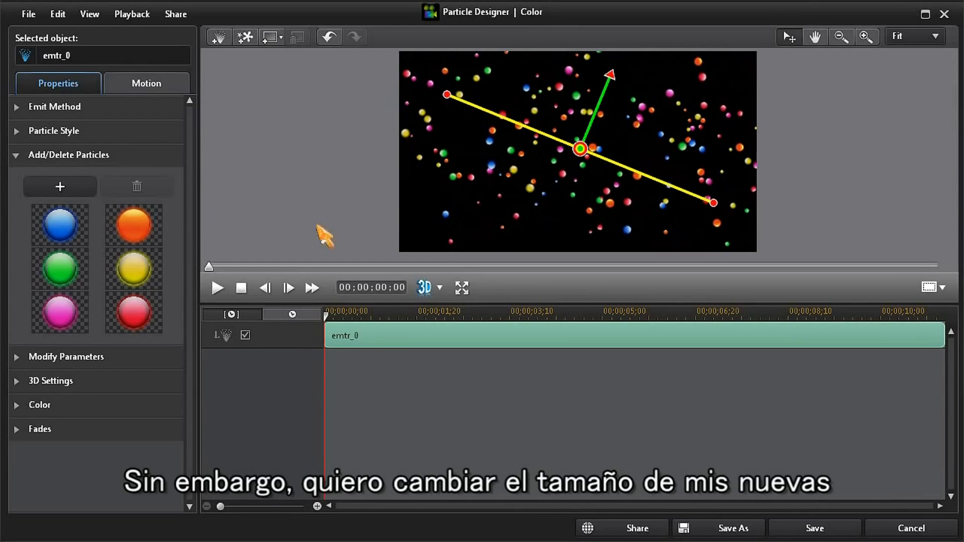
# - Set the particle's Size parameter to 3.000 and play the modified ball particle as a preview
pyautogui.click(119, 372)
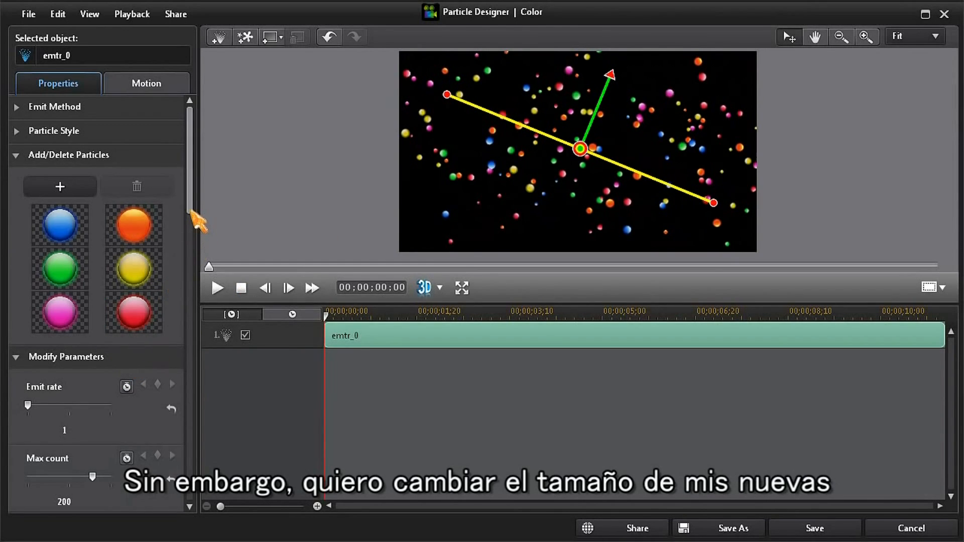
pyautogui.scroll(-5, 193, 243)
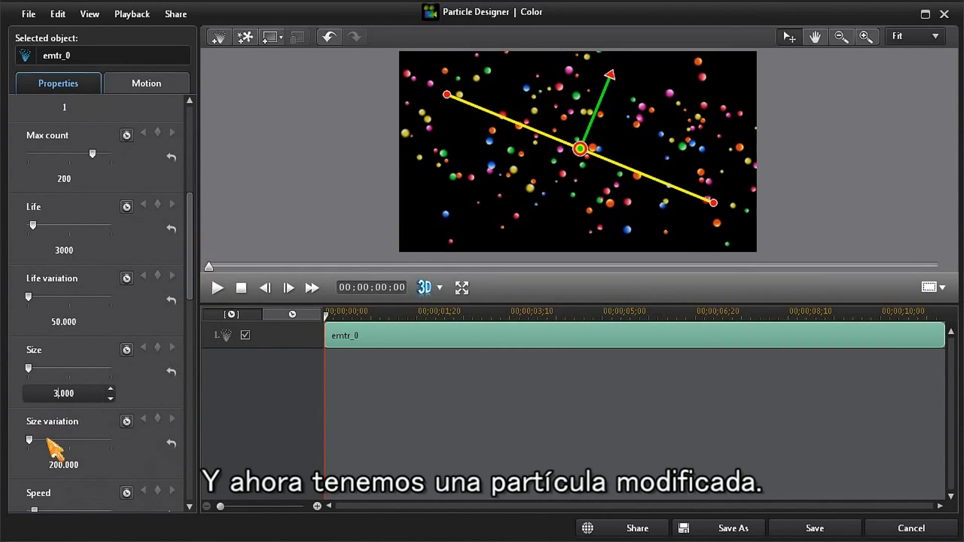
pyautogui.click(218, 288)
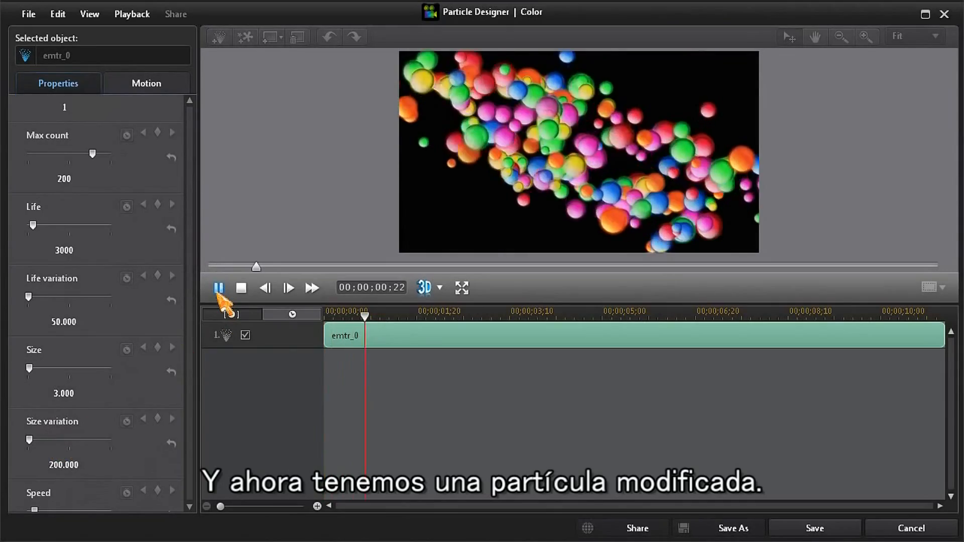